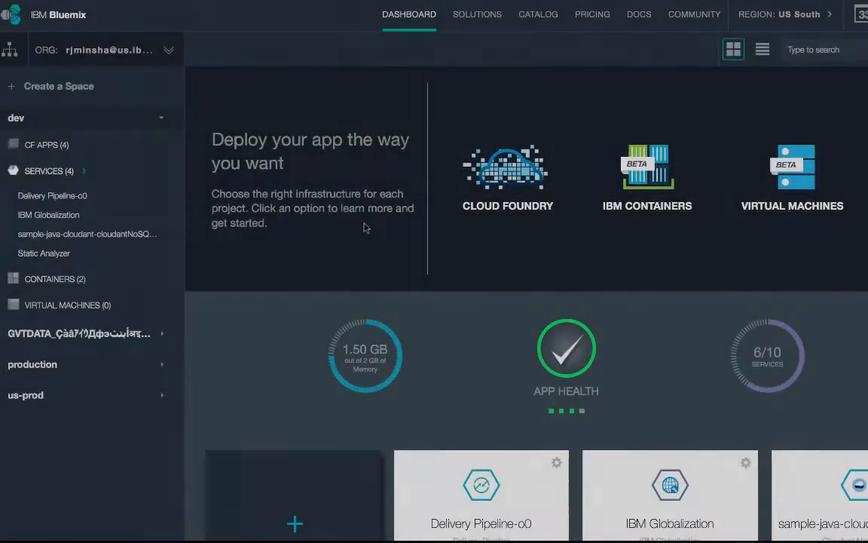
Open the Spanish translations of the com.ibm.ids.example project in the IBM Globalization service
{"action": "scroll", "coordinate": [369, 226], "scroll_direction": "down", "scroll_amount": 2}
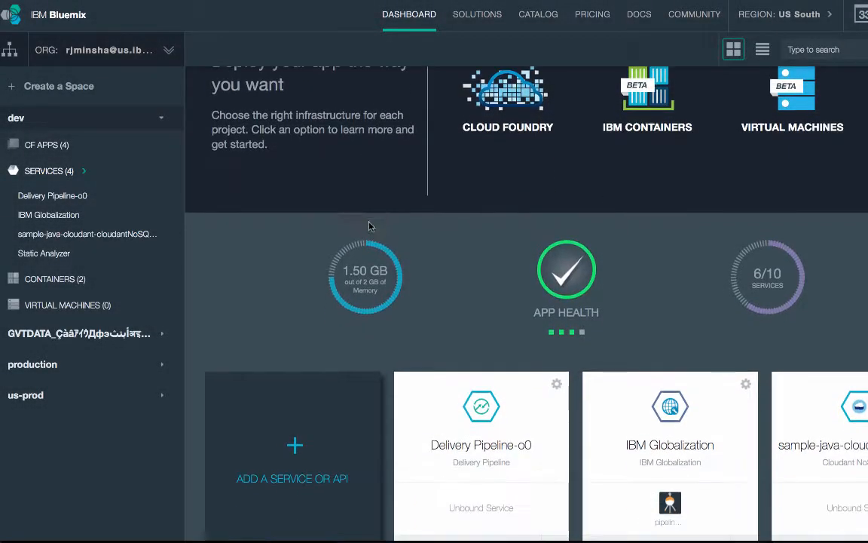
{"action": "left_click", "coordinate": [715, 421]}
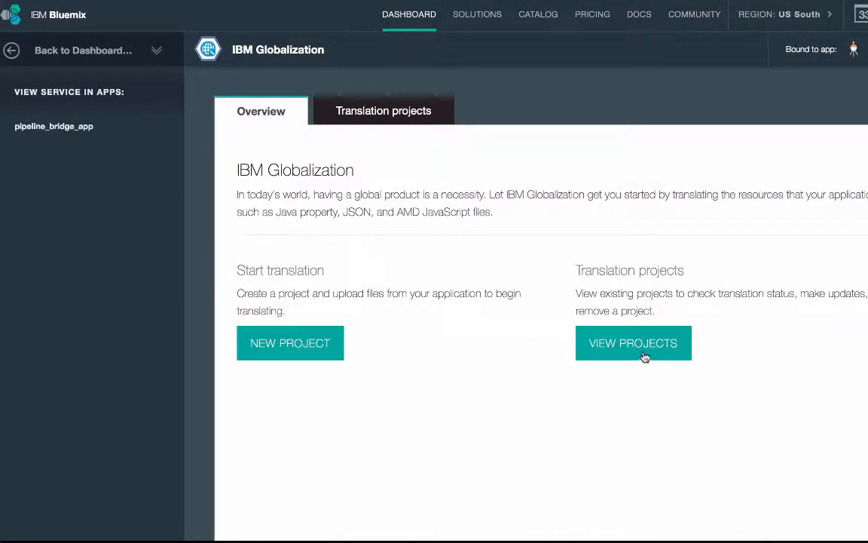
{"action": "left_click", "coordinate": [642, 355]}
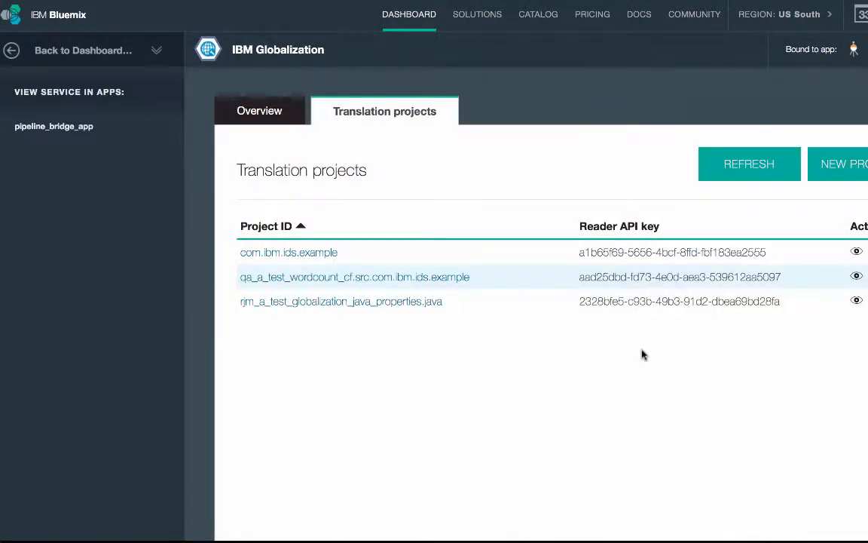
{"action": "left_click", "coordinate": [245, 252]}
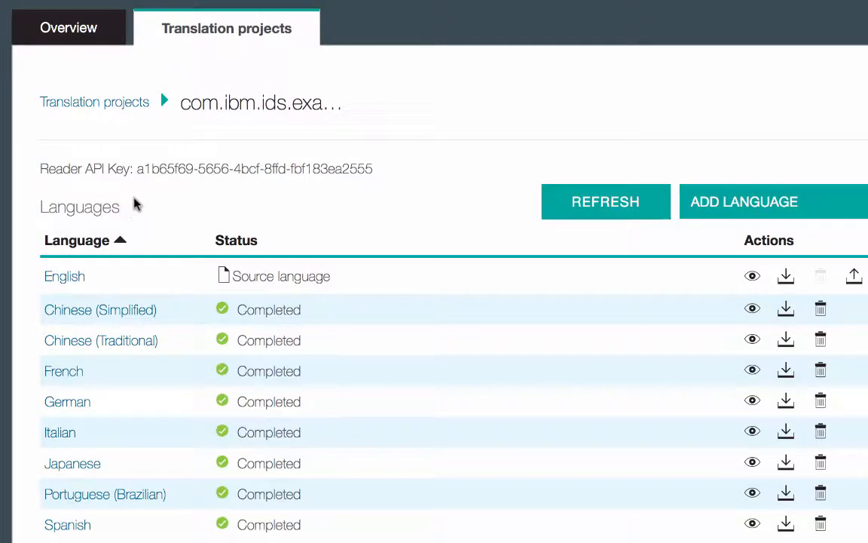
{"action": "scroll", "coordinate": [131, 198], "scroll_direction": "down", "scroll_amount": 2}
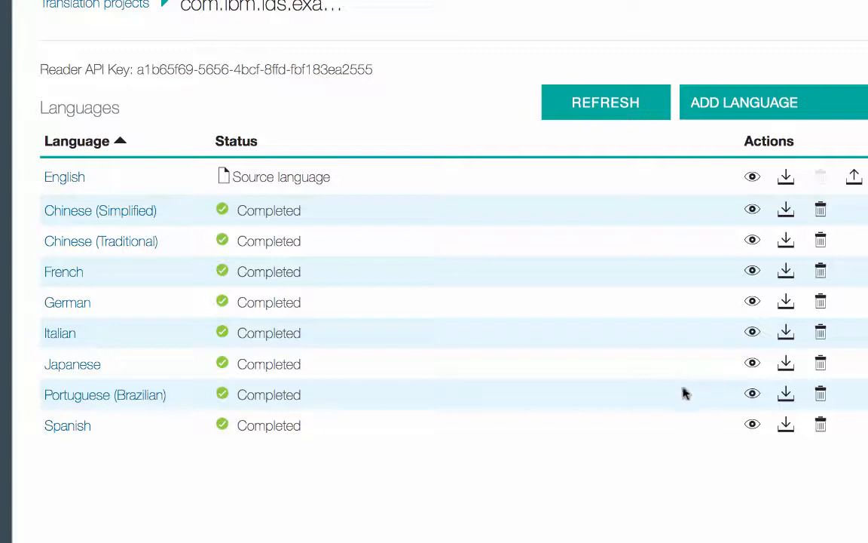
{"action": "left_click", "coordinate": [82, 428]}
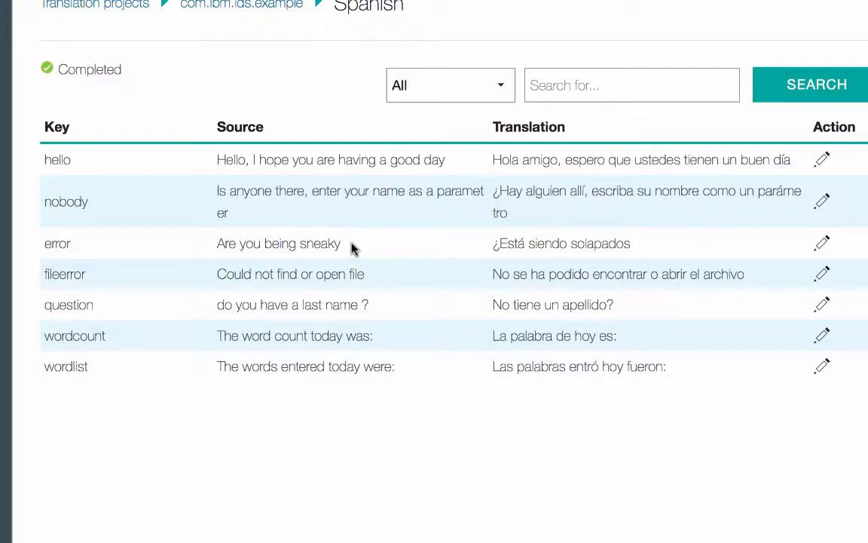
Delete the word "amigo" from the Spanish translation of the hello key and update the entry
{"action": "left_click", "coordinate": [821, 161]}
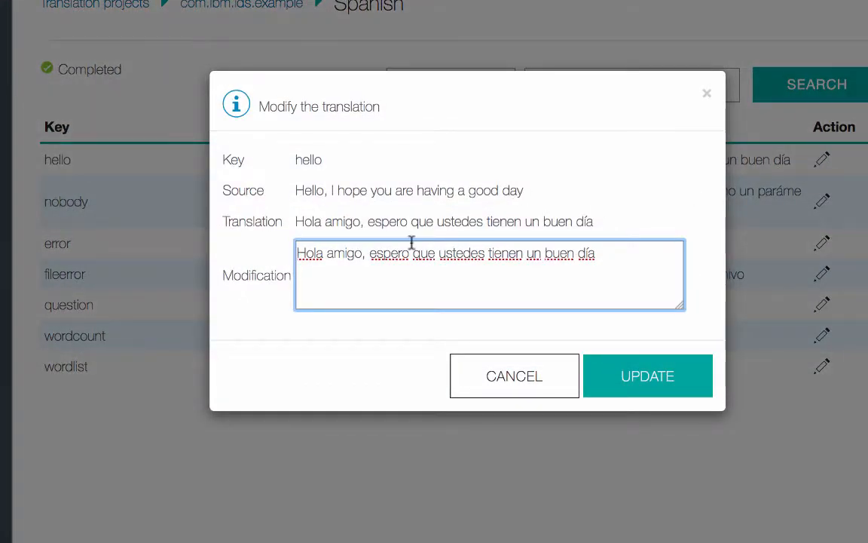
{"action": "double_click", "coordinate": [355, 252]}
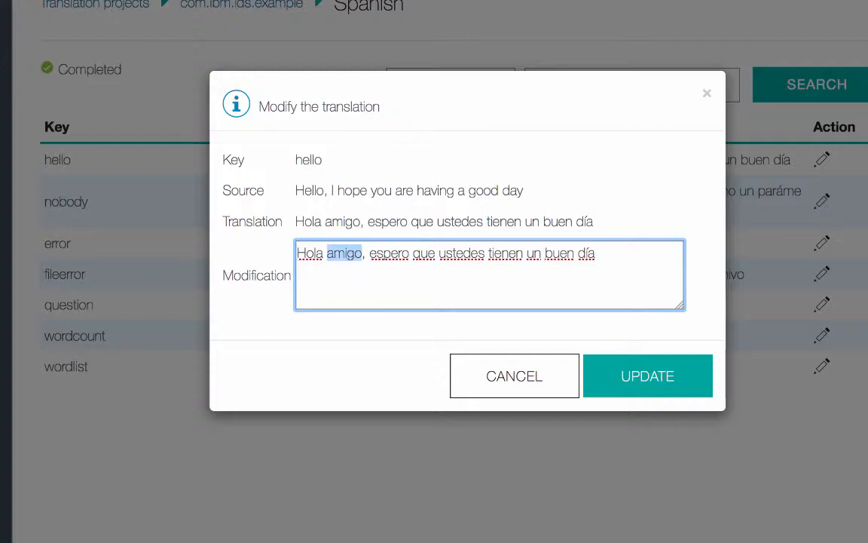
{"action": "key", "text": "BackSpace"}
{"action": "key", "text": "BackSpace"}
{"action": "left_click", "coordinate": [626, 379]}
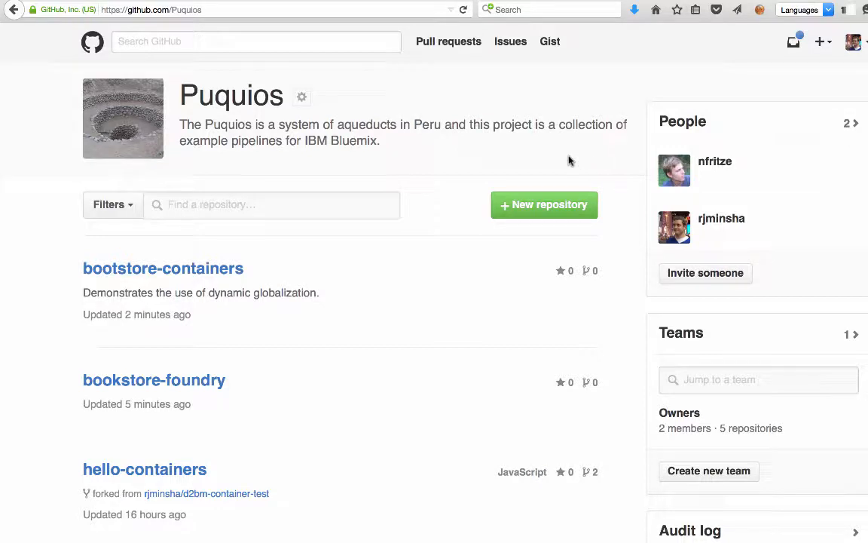
On the Puquios GitHub page, open the secure-containers repository and start deploying it to Bluemix from its README
{"action": "scroll", "coordinate": [569, 160], "scroll_direction": "down", "scroll_amount": 5}
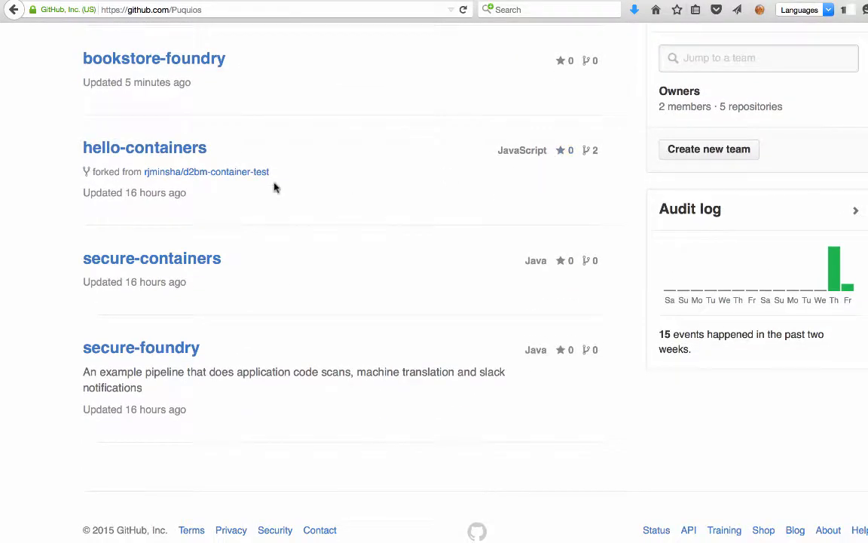
{"action": "left_click", "coordinate": [174, 260]}
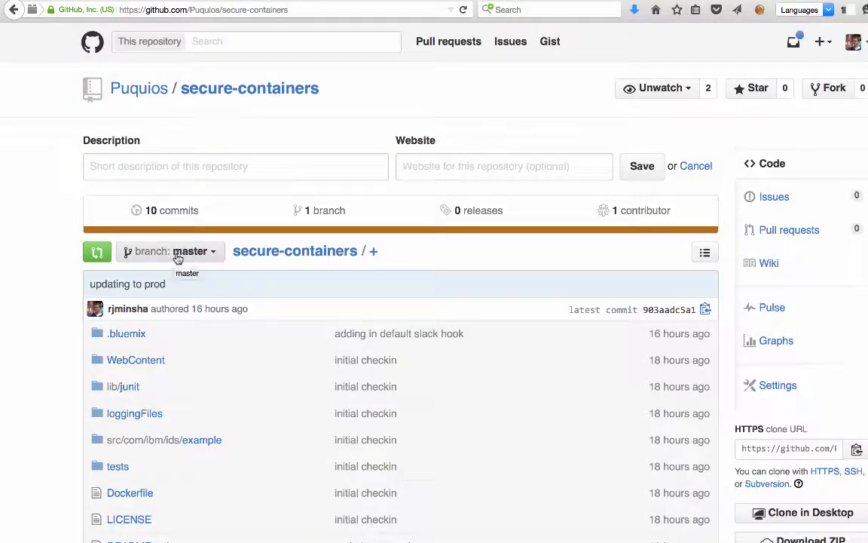
{"action": "scroll", "coordinate": [179, 249], "scroll_direction": "down", "scroll_amount": 10}
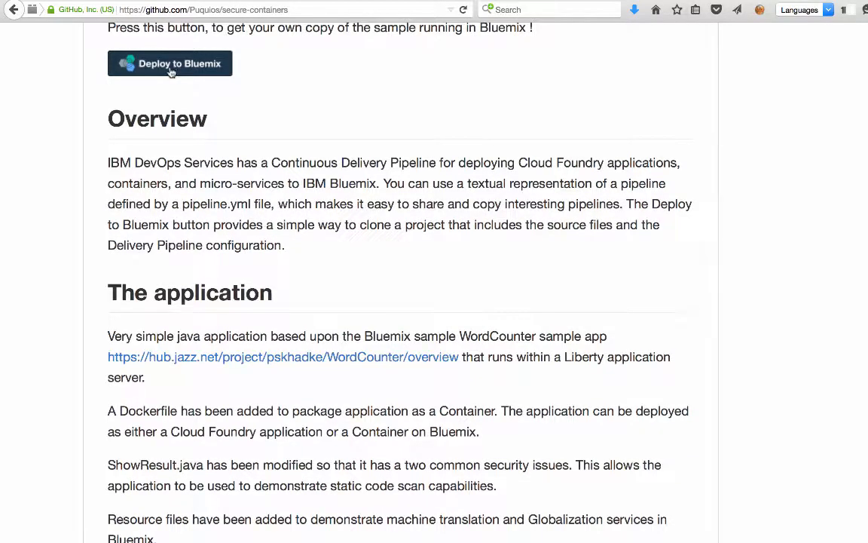
{"action": "left_click", "coordinate": [173, 66]}
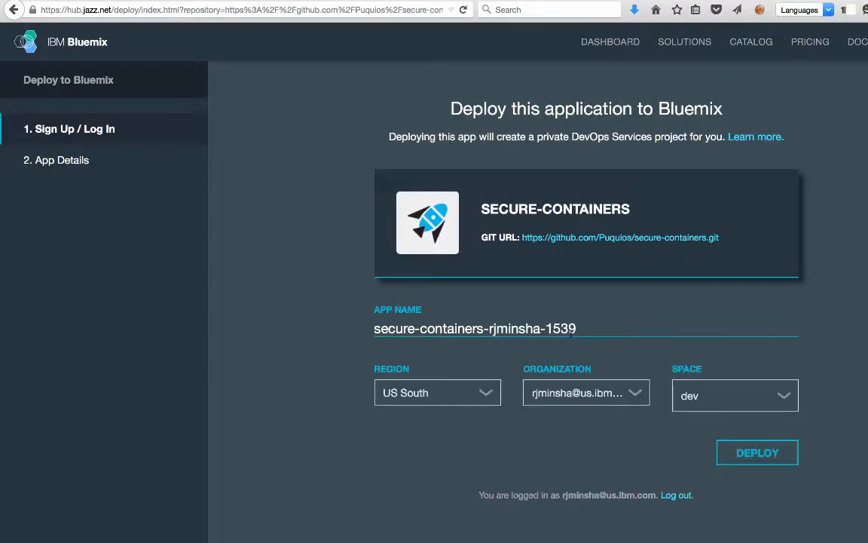
Name the app demo-globalize-1539 and deploy it to Bluemix
{"action": "left_click_drag", "start_coordinate": [542, 329], "coordinate": [360, 332]}
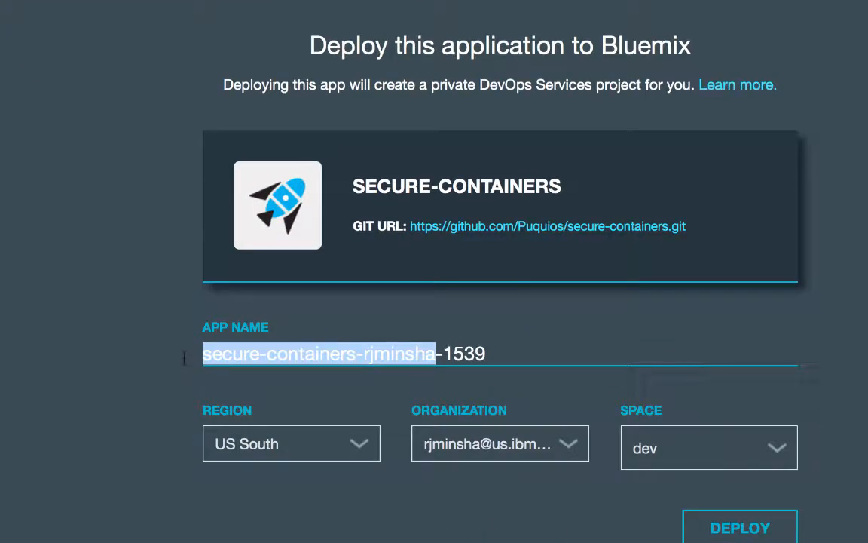
{"action": "type", "text": "demo"}
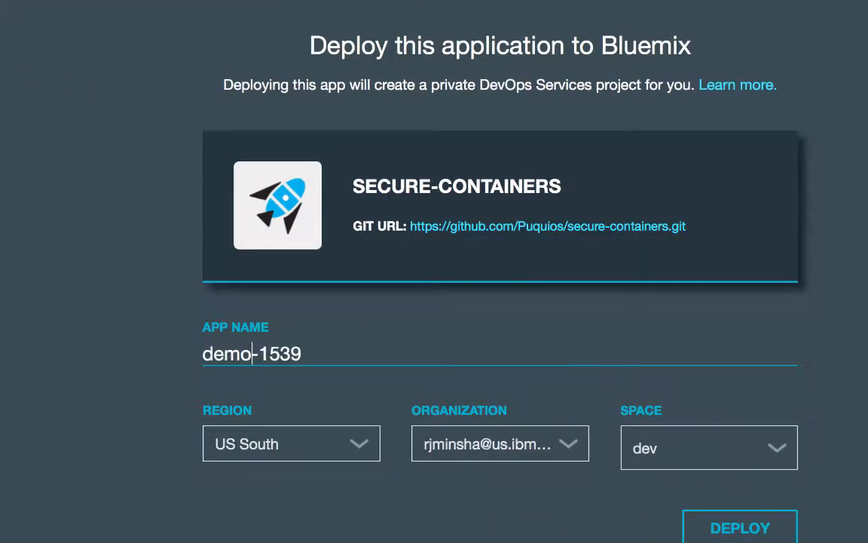
{"action": "type", "text": "-globaliz"}
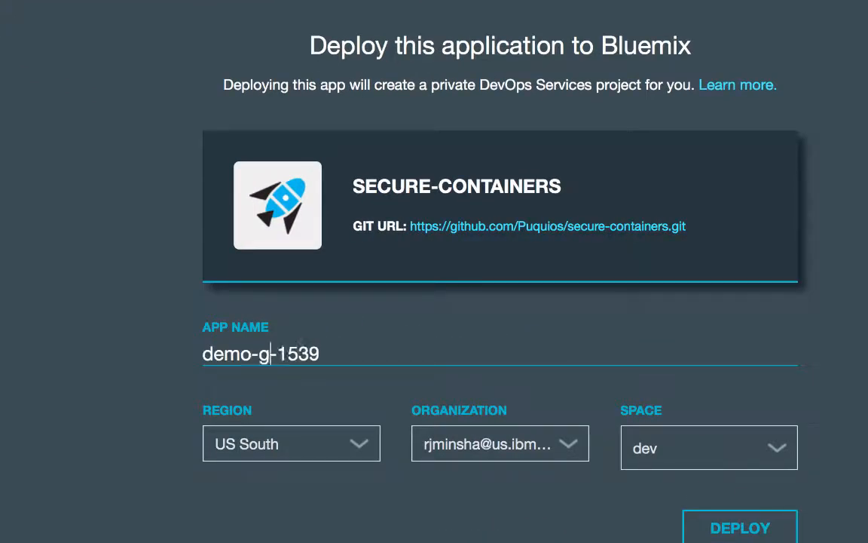
{"action": "type", "text": "e"}
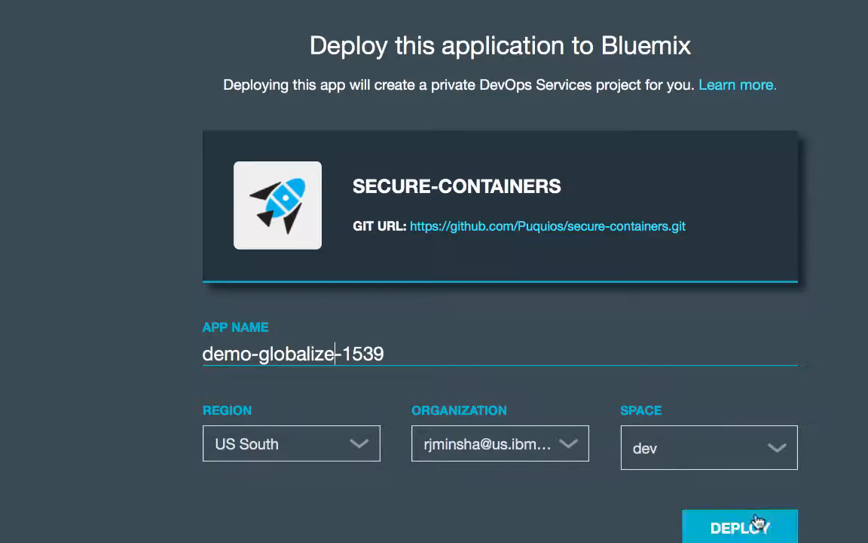
{"action": "left_click", "coordinate": [781, 520]}
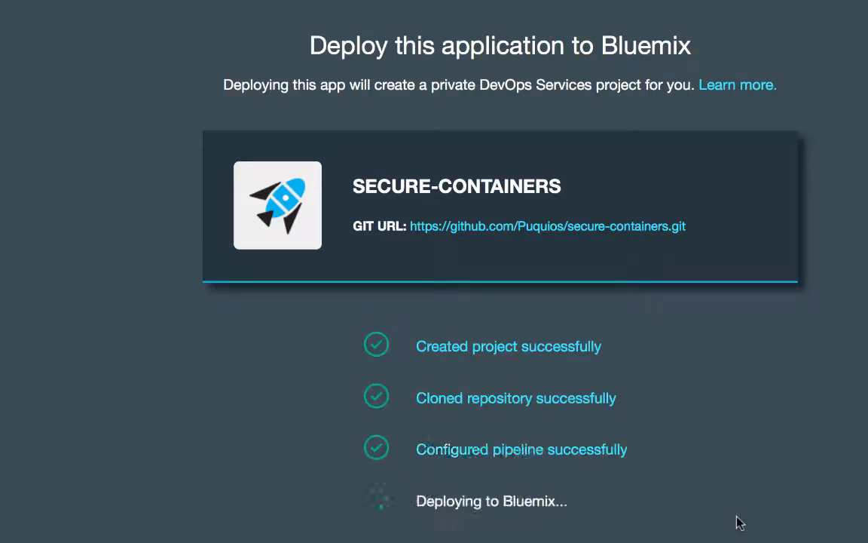
Open the configured pipeline and examine the Machine translation job settings of its Globalize stage
{"action": "left_click", "coordinate": [559, 451]}
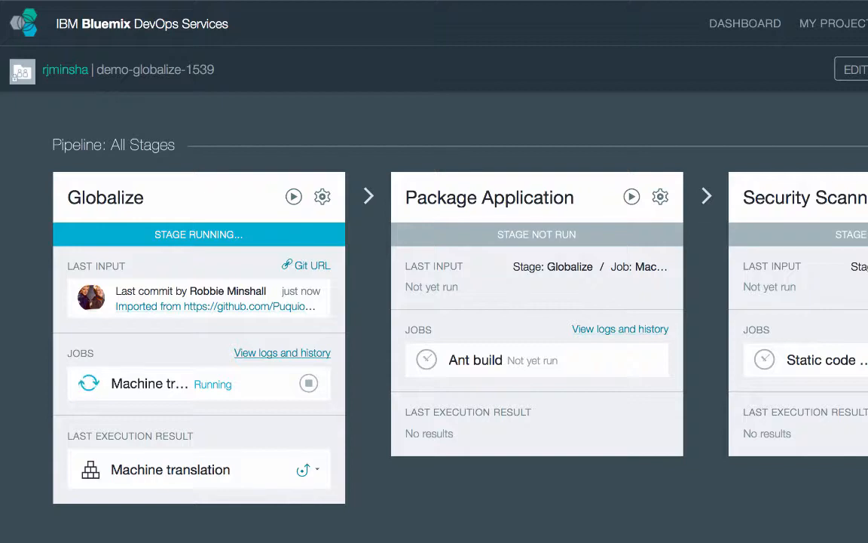
{"action": "left_click", "coordinate": [322, 196]}
{"action": "left_click", "coordinate": [346, 244]}
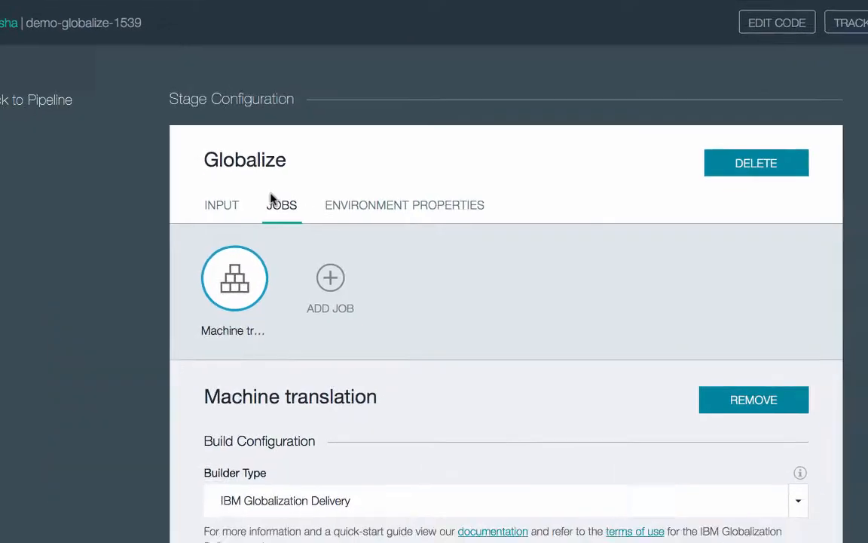
{"action": "scroll", "coordinate": [195, 159], "scroll_direction": "down", "scroll_amount": 2}
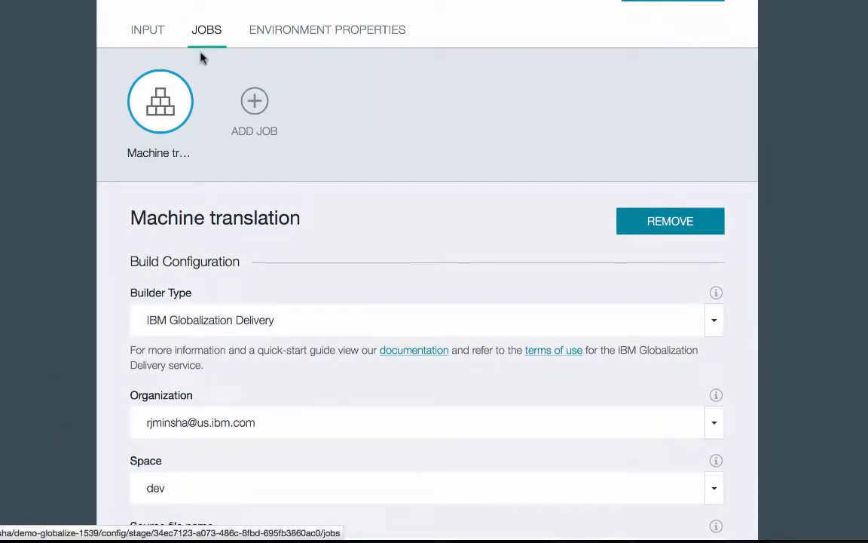
{"action": "scroll", "coordinate": [200, 60], "scroll_direction": "down", "scroll_amount": 2}
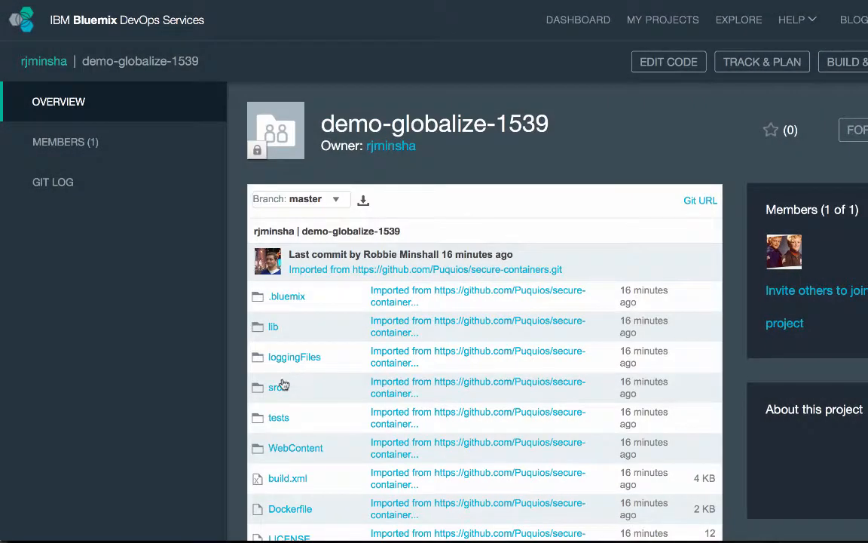
Browse the demo-globalize-1539 project files down to the src/com/ibm/ids/example folder
{"action": "left_click", "coordinate": [276, 387]}
{"action": "left_click", "coordinate": [277, 294]}
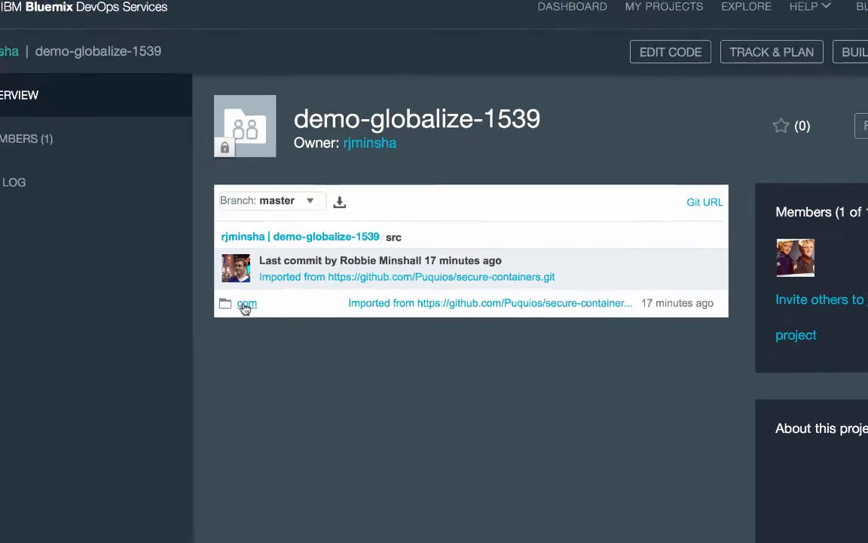
{"action": "left_click", "coordinate": [277, 294]}
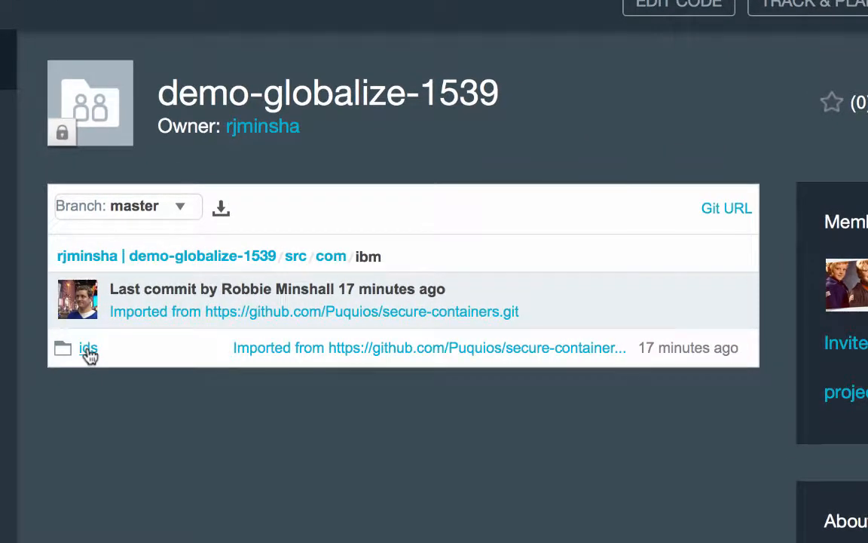
{"action": "left_click", "coordinate": [89, 351]}
{"action": "left_click", "coordinate": [88, 352]}
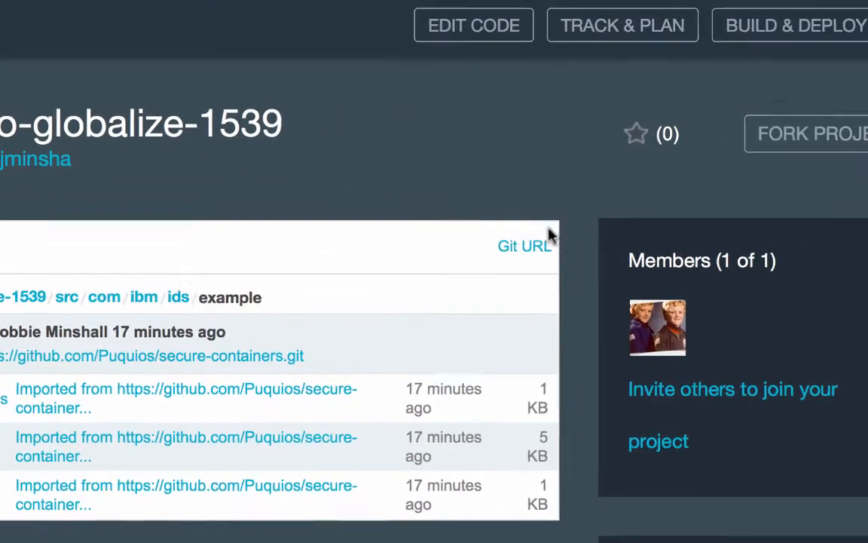
Go to the project's build and deploy pipeline and add a stage named Globalization
{"action": "left_click", "coordinate": [788, 41]}
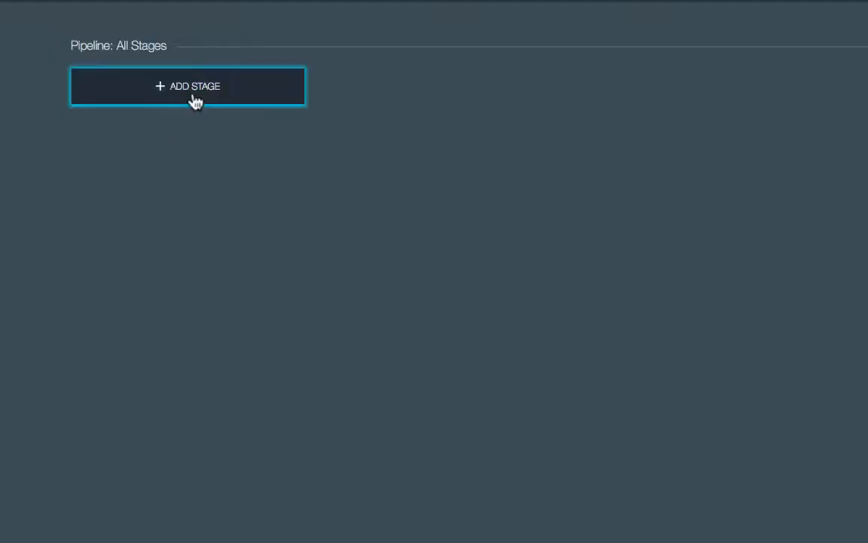
{"action": "left_click", "coordinate": [196, 87]}
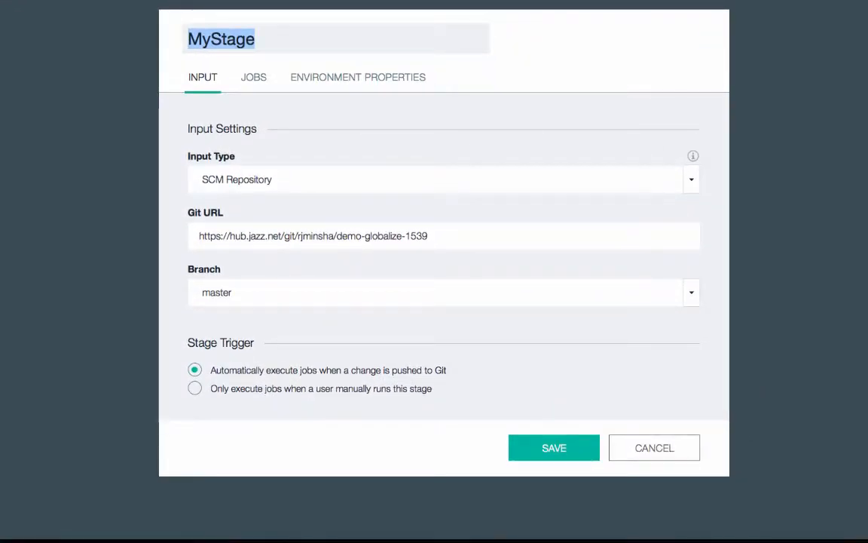
{"action": "type", "text": "G"}
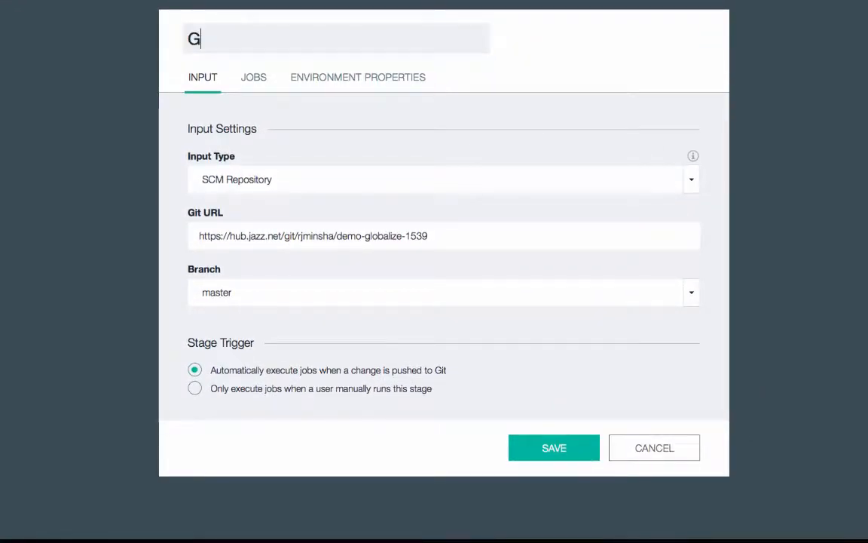
{"action": "type", "text": "lobalzi"}
{"action": "key", "text": "BackSpace"}
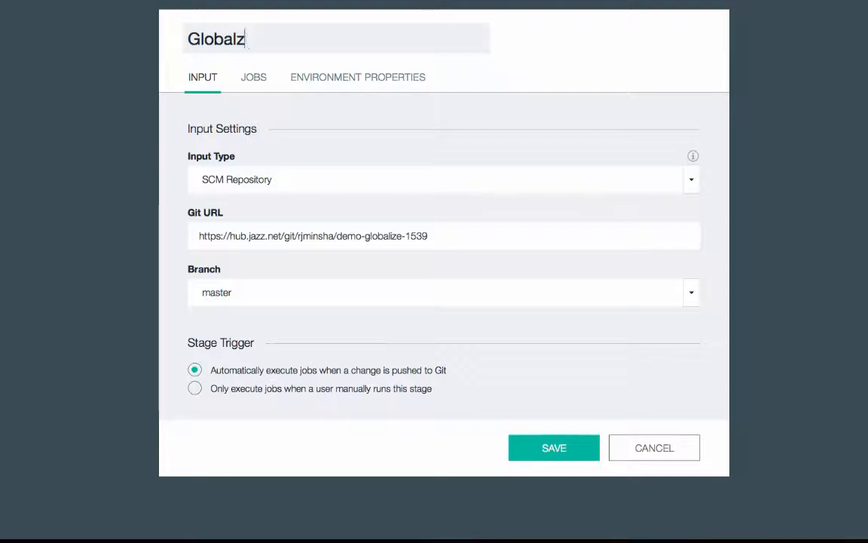
{"action": "key", "text": "BackSpace"}
{"action": "type", "text": "ization"}
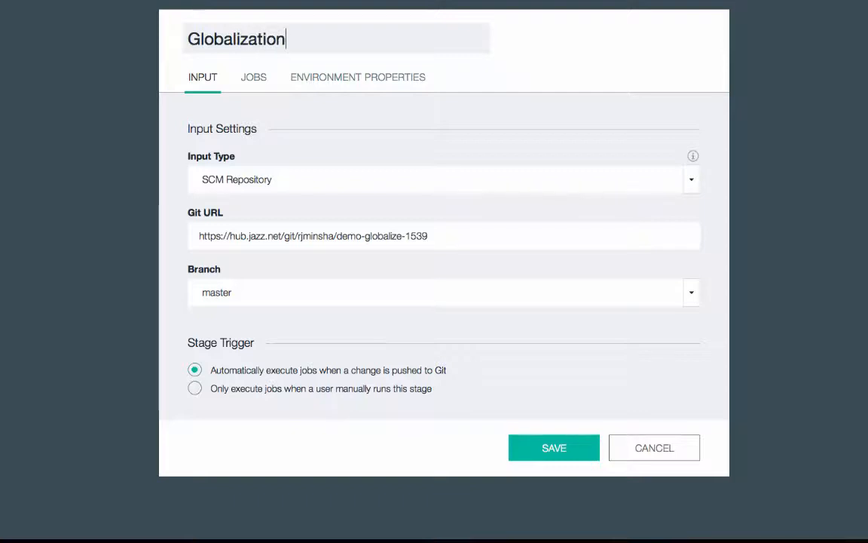
Add a Build job named "Machine translation" to the Globalization stage
{"action": "left_click", "coordinate": [262, 78]}
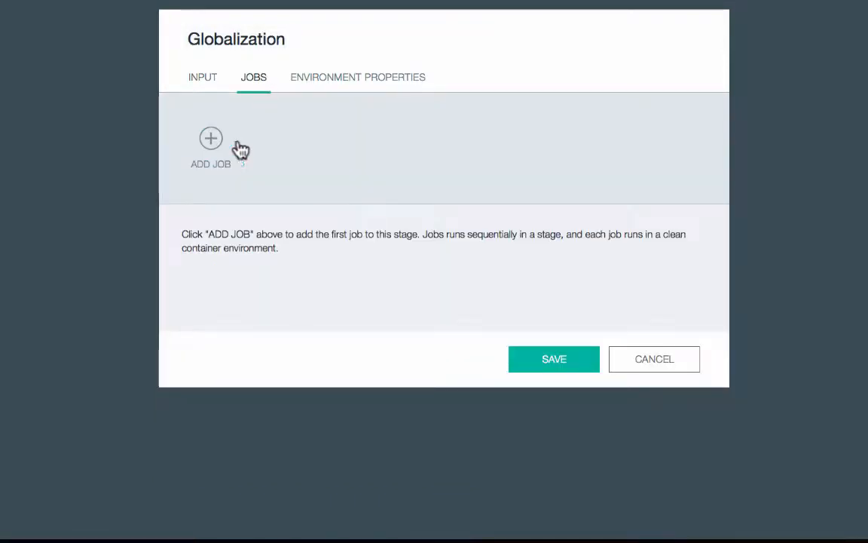
{"action": "left_click", "coordinate": [211, 140]}
{"action": "left_click", "coordinate": [225, 202]}
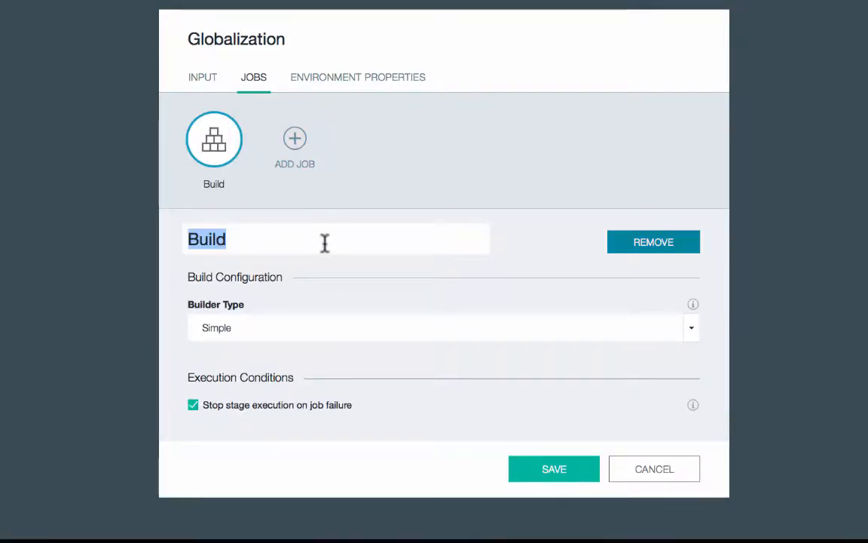
{"action": "type", "text": "Mach"}
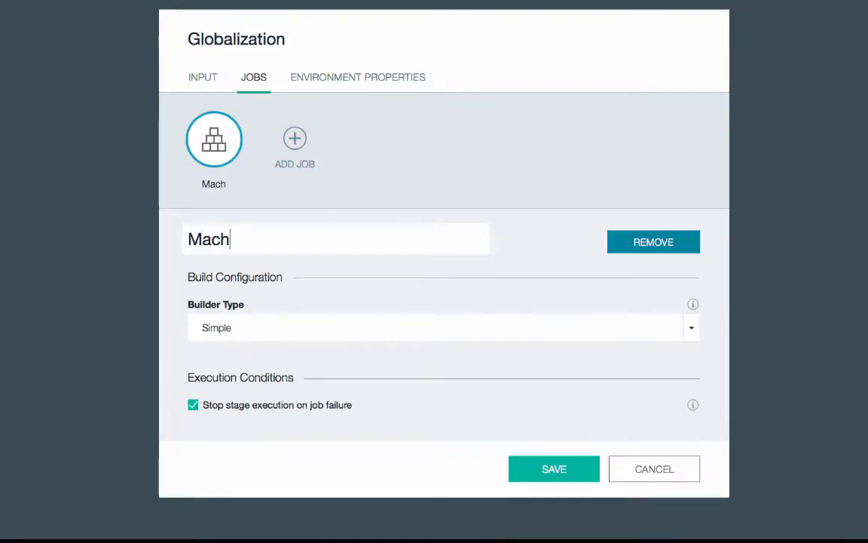
{"action": "type", "text": "ine translation"}
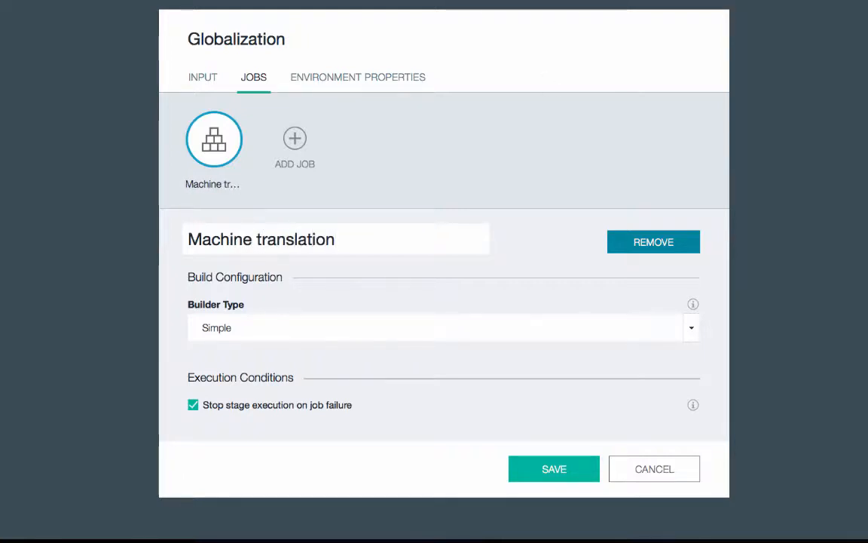
Set the Machine translation job's builder type to IBM Globalization Delivery
{"action": "left_click", "coordinate": [569, 308]}
{"action": "left_click", "coordinate": [576, 326]}
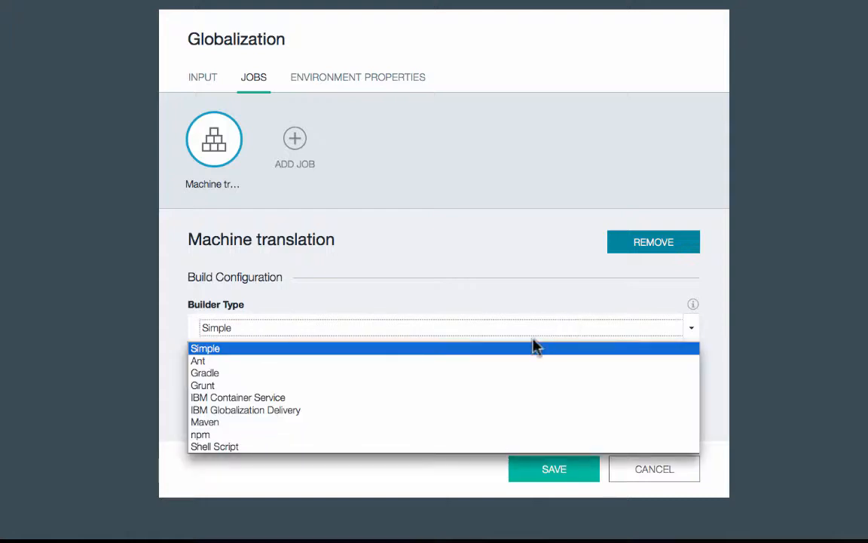
{"action": "left_click", "coordinate": [414, 411]}
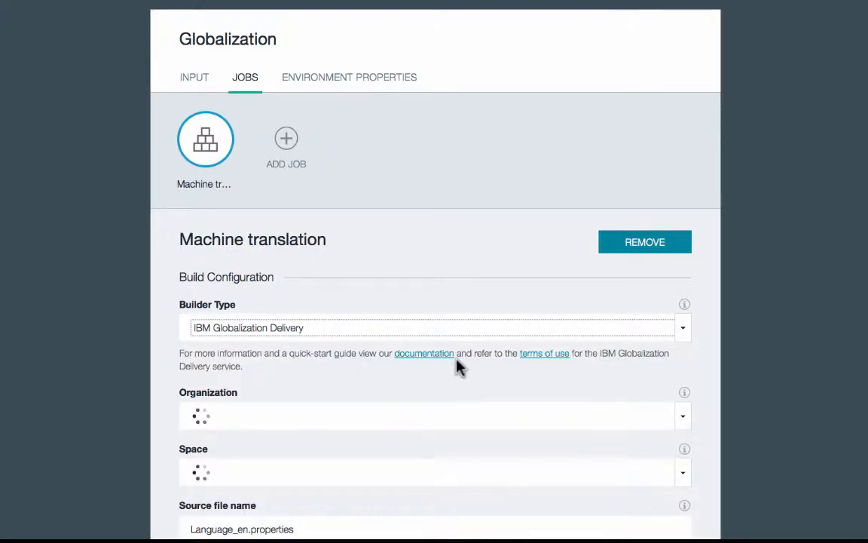
Show the help for the automatic service and space setup option and enable it for the Machine translation job
{"action": "scroll", "coordinate": [425, 353], "scroll_direction": "down", "scroll_amount": 2}
{"action": "scroll", "coordinate": [422, 352], "scroll_direction": "down", "scroll_amount": 4}
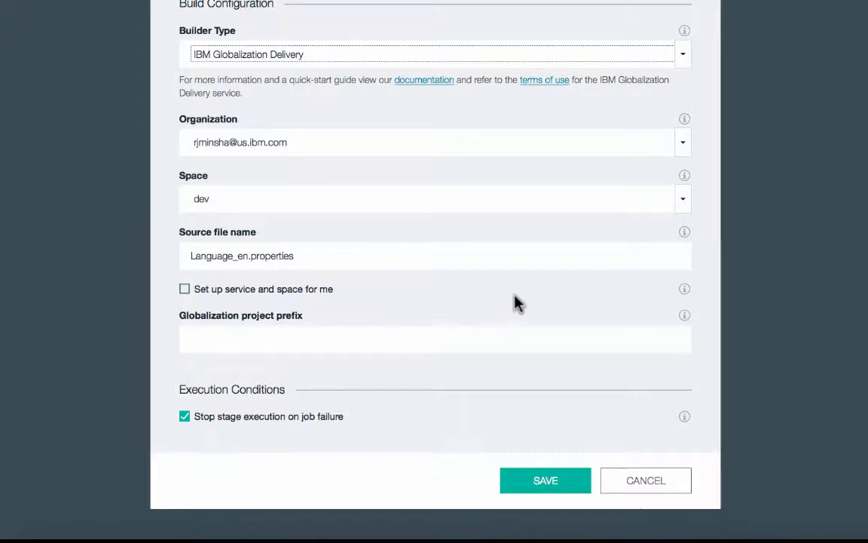
{"action": "left_click", "coordinate": [685, 289]}
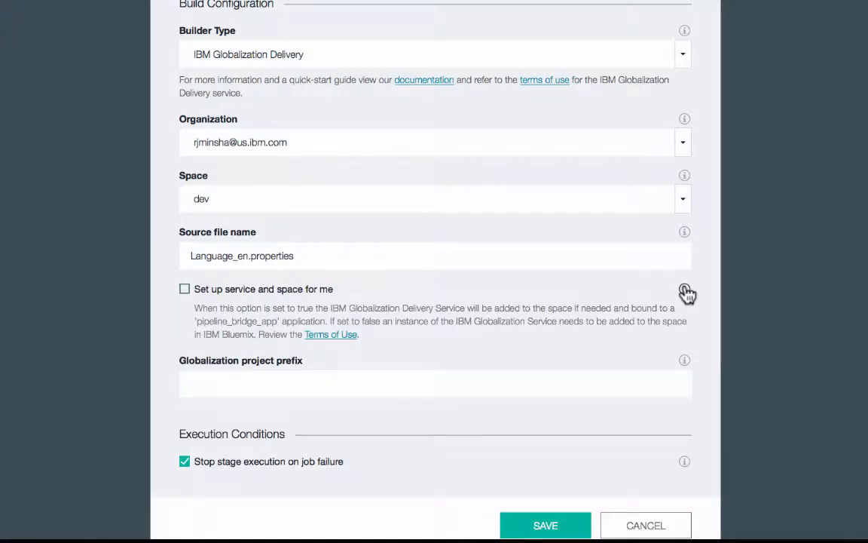
{"action": "left_click", "coordinate": [185, 290]}
Set the source file name to Messages_en.properties and save the Globalization stage
{"action": "double_click", "coordinate": [216, 259]}
{"action": "type", "text": "Messa"}
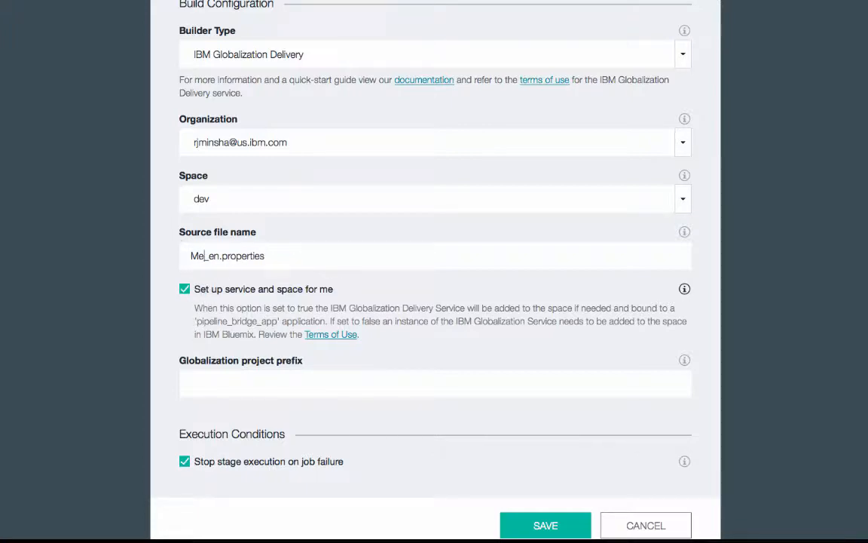
{"action": "type", "text": "gse"}
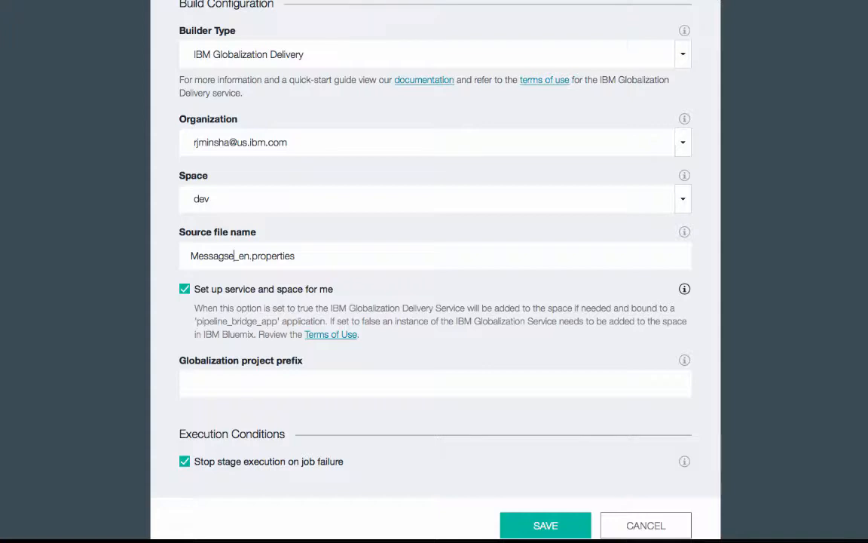
{"action": "key", "text": "BackSpace"}
{"action": "key", "text": "BackSpace"}
{"action": "type", "text": "es"}
{"action": "left_click", "coordinate": [541, 525]}
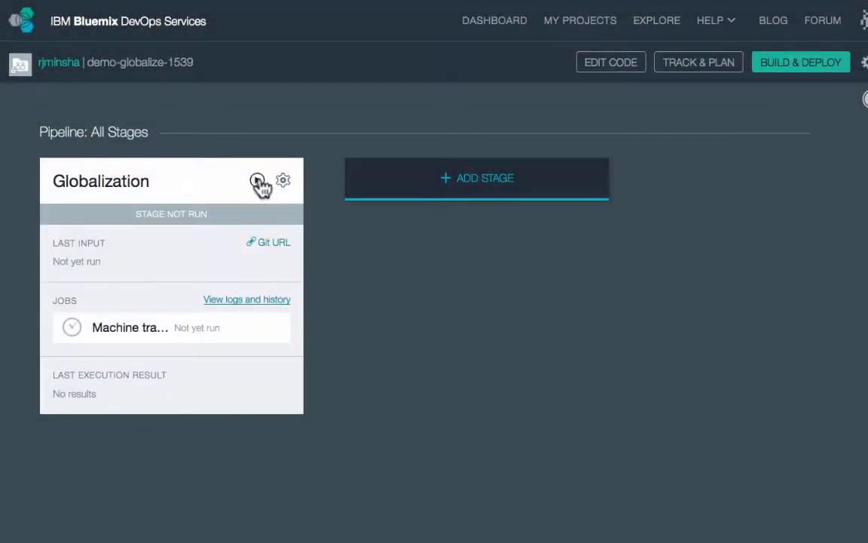
Run the Globalization stage and check the applications and services on the Bluemix dashboard
{"action": "left_click", "coordinate": [258, 181]}
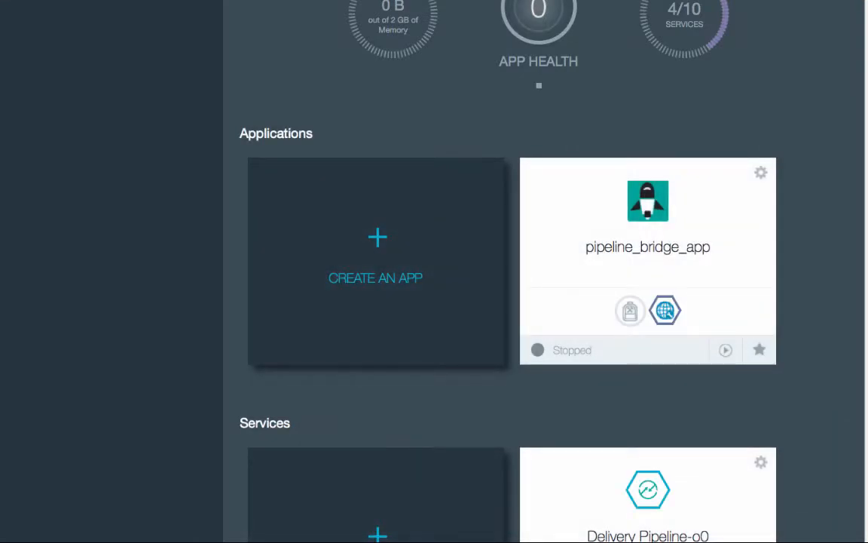
{"action": "scroll", "coordinate": [648, 68], "scroll_direction": "down", "scroll_amount": 5}
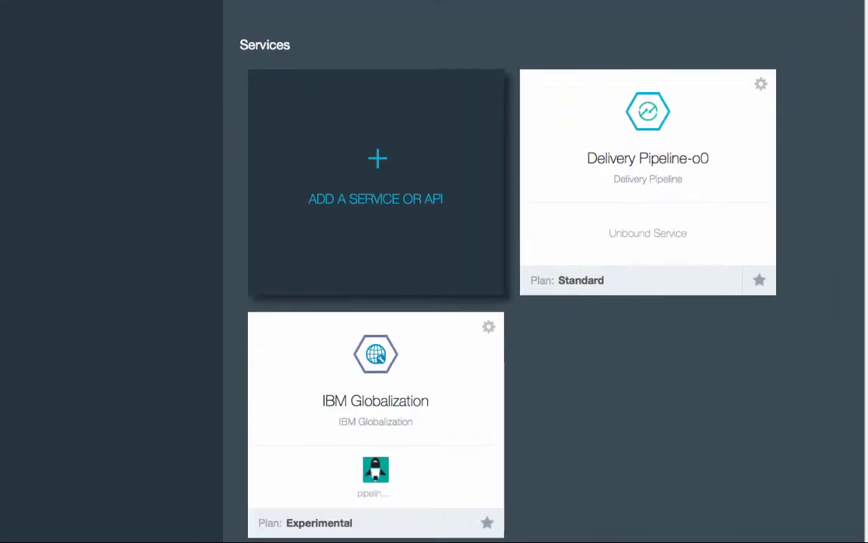
{"action": "scroll", "coordinate": [457, 256], "scroll_direction": "down", "scroll_amount": 1}
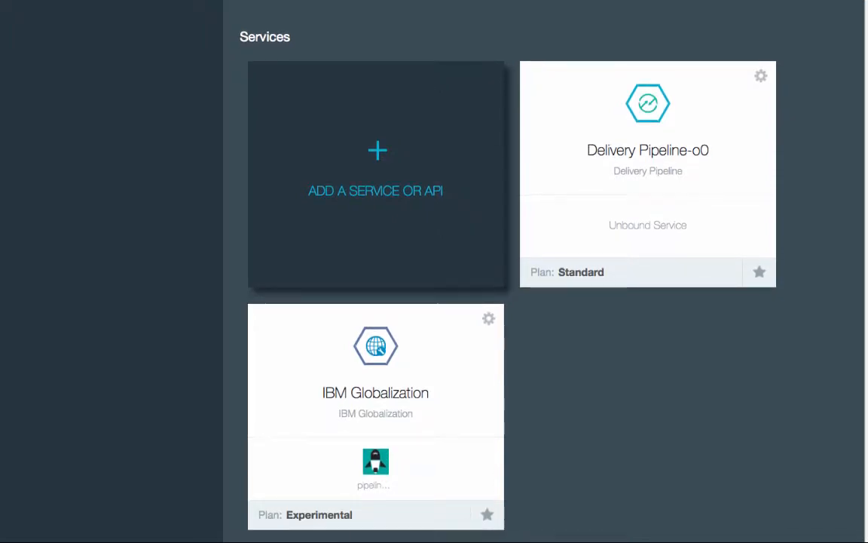
{"action": "scroll", "coordinate": [528, 15], "scroll_direction": "up", "scroll_amount": 1}
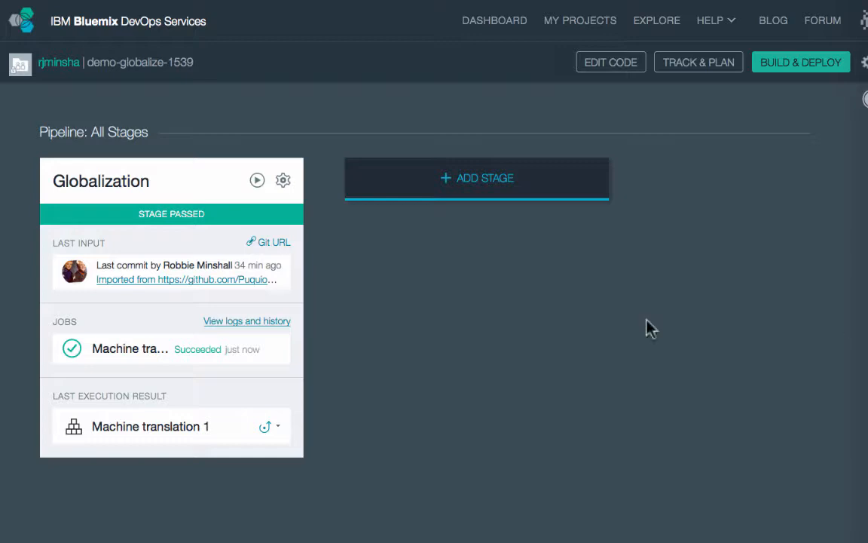
Read the Machine translation job's log to the end and follow its Globalization Dashboard link to the translation projects
{"action": "left_click", "coordinate": [120, 349]}
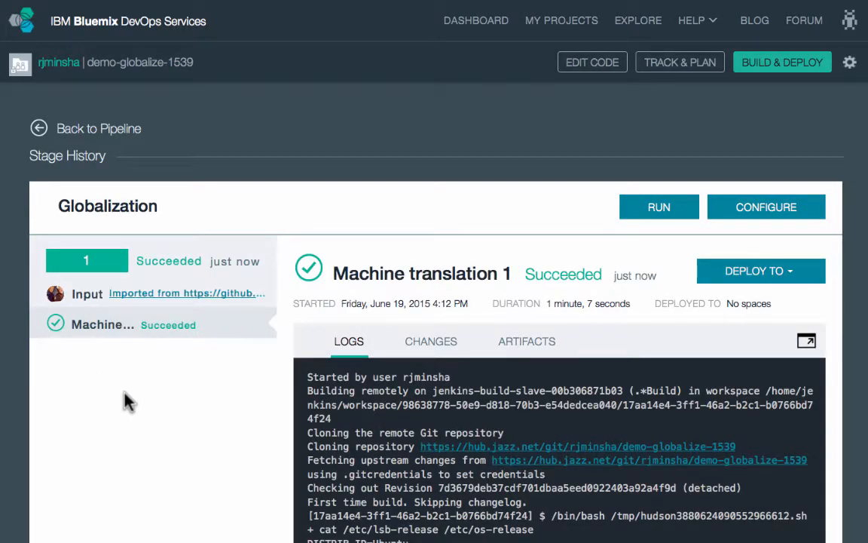
{"action": "scroll", "coordinate": [434, 301], "scroll_direction": "down", "scroll_amount": 10}
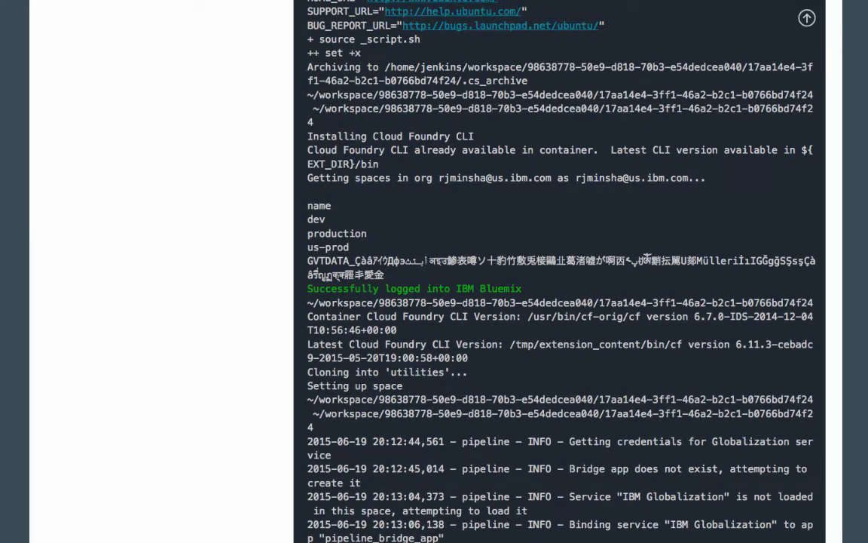
{"action": "scroll", "coordinate": [678, 287], "scroll_direction": "down", "scroll_amount": 15}
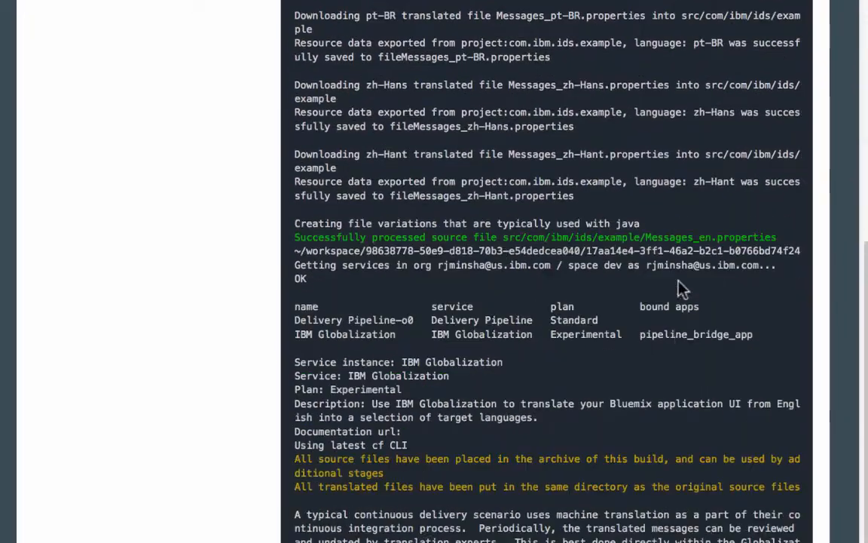
{"action": "scroll", "coordinate": [679, 286], "scroll_direction": "down", "scroll_amount": 5}
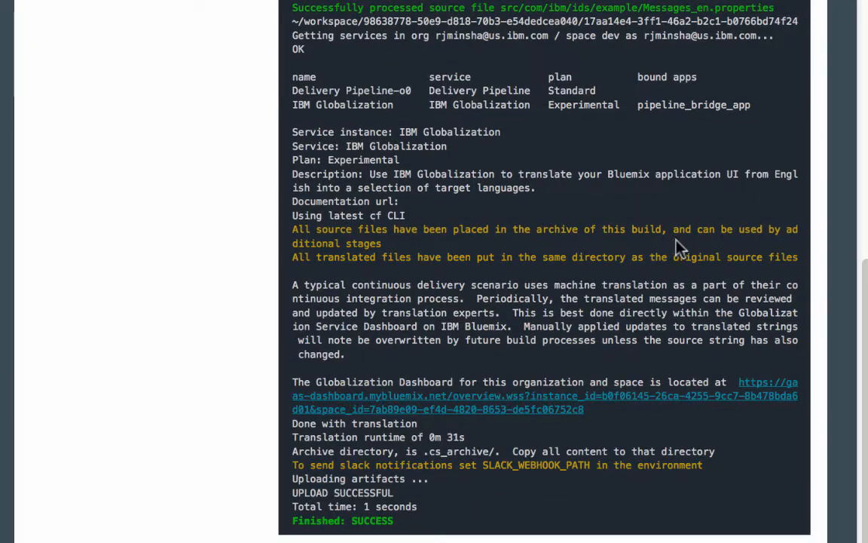
{"action": "left_click", "coordinate": [574, 401]}
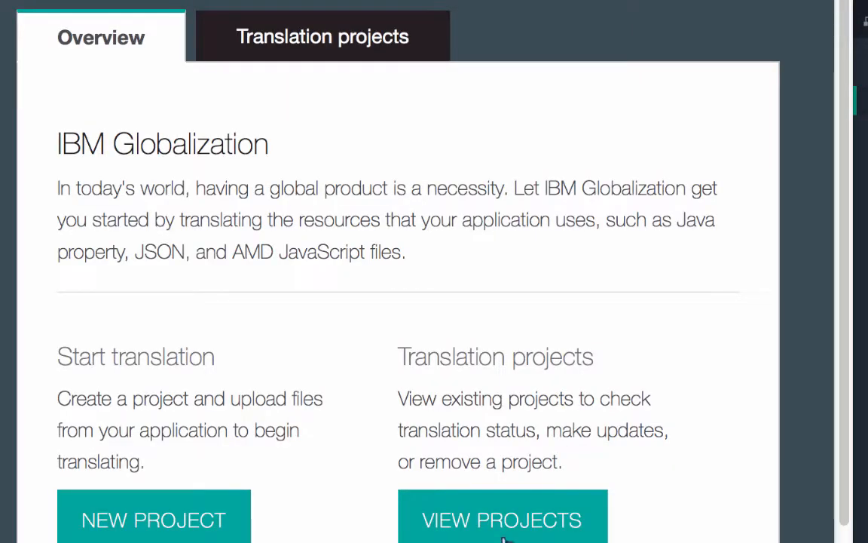
{"action": "left_click", "coordinate": [504, 518]}
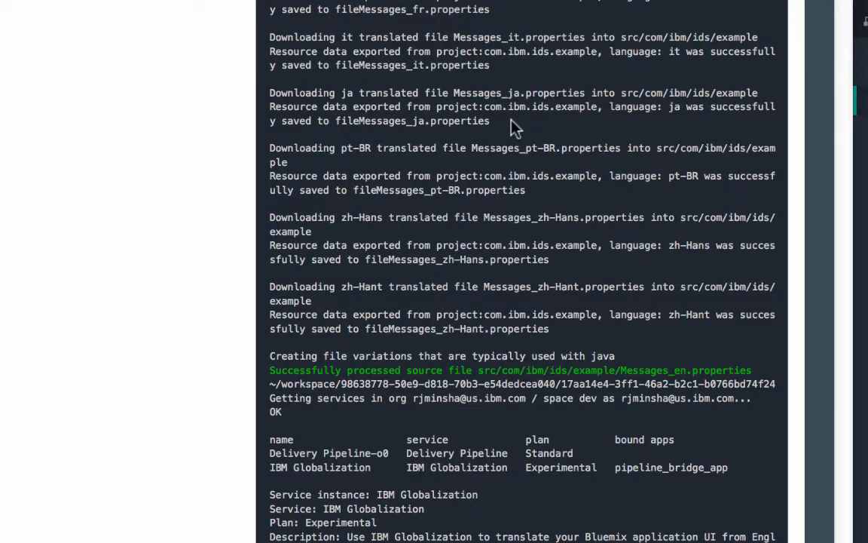
Browse the Machine translation job's artifacts down to the files in the src/com/ibm/ids/example folder
{"action": "scroll", "coordinate": [516, 128], "scroll_direction": "up", "scroll_amount": 20}
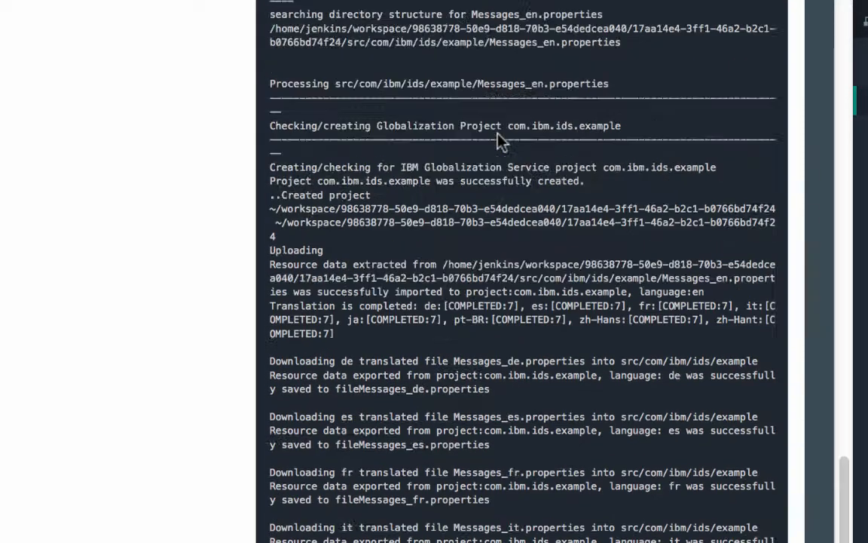
{"action": "scroll", "coordinate": [549, 6], "scroll_direction": "down", "scroll_amount": 3}
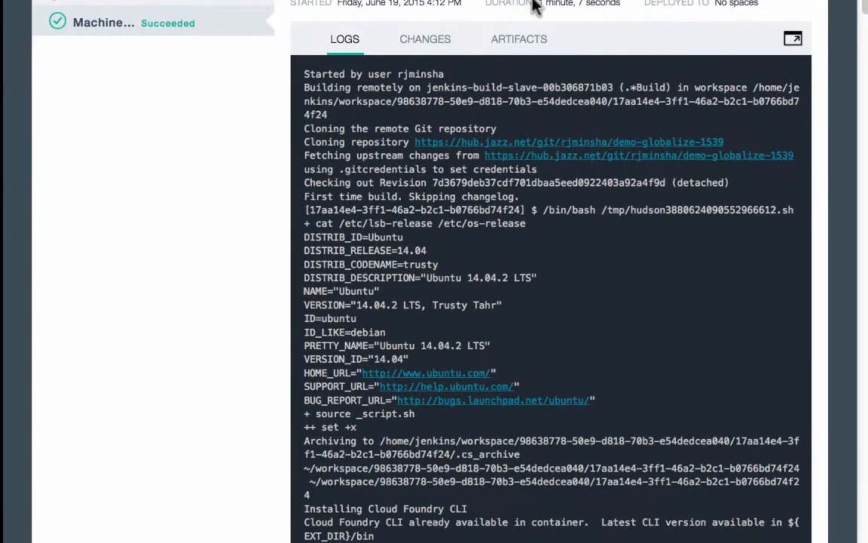
{"action": "left_click", "coordinate": [520, 40]}
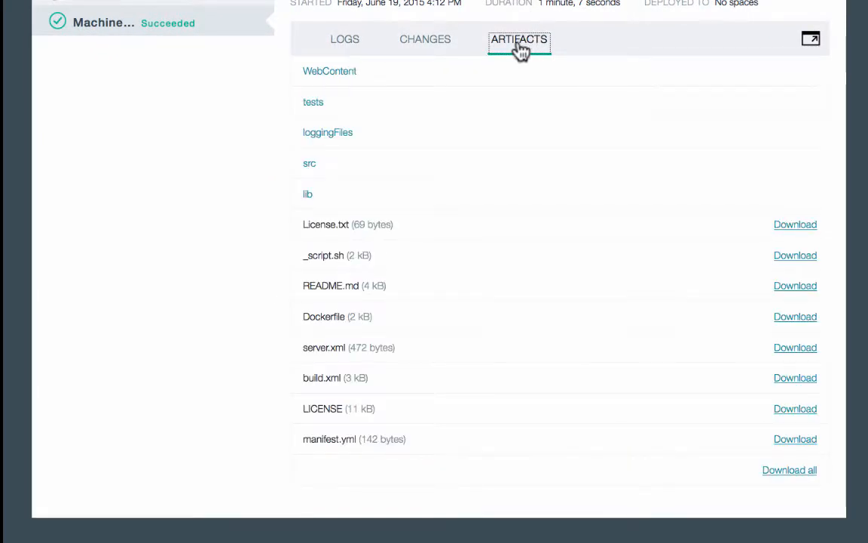
{"action": "left_click", "coordinate": [313, 168]}
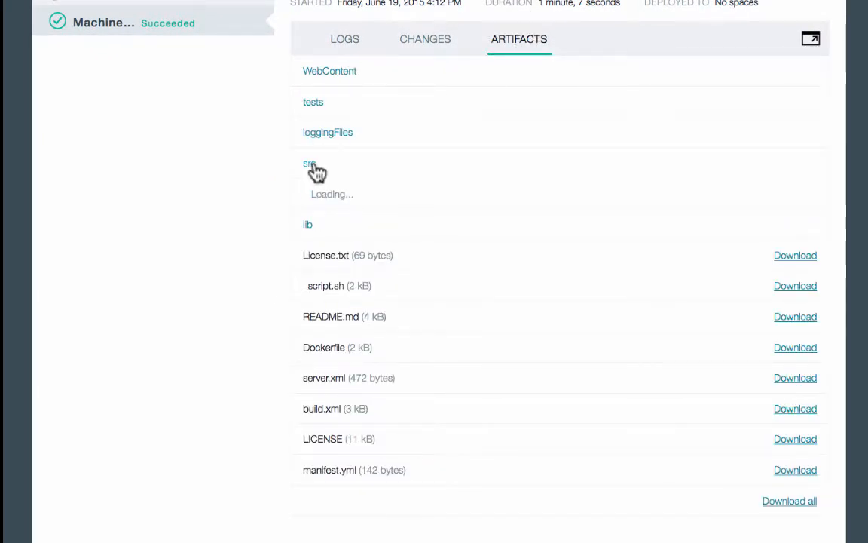
{"action": "left_click", "coordinate": [330, 198]}
{"action": "left_click", "coordinate": [331, 226]}
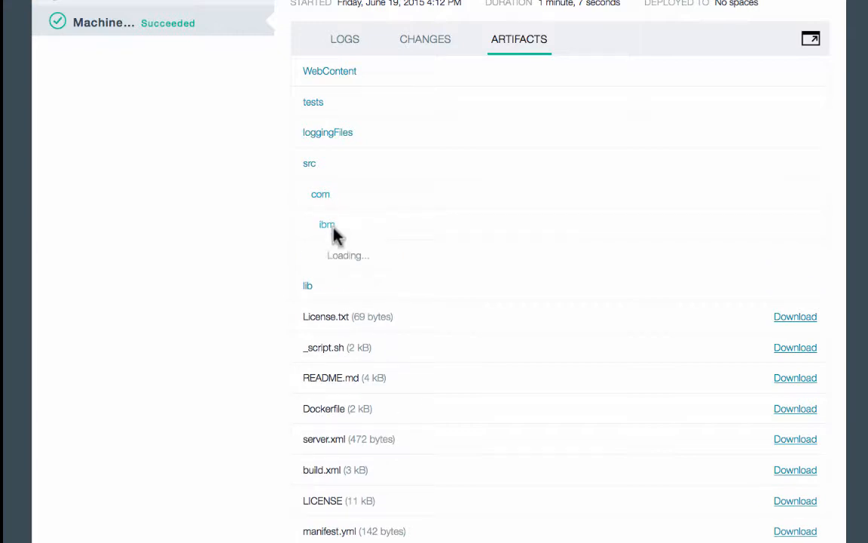
{"action": "left_click", "coordinate": [334, 257]}
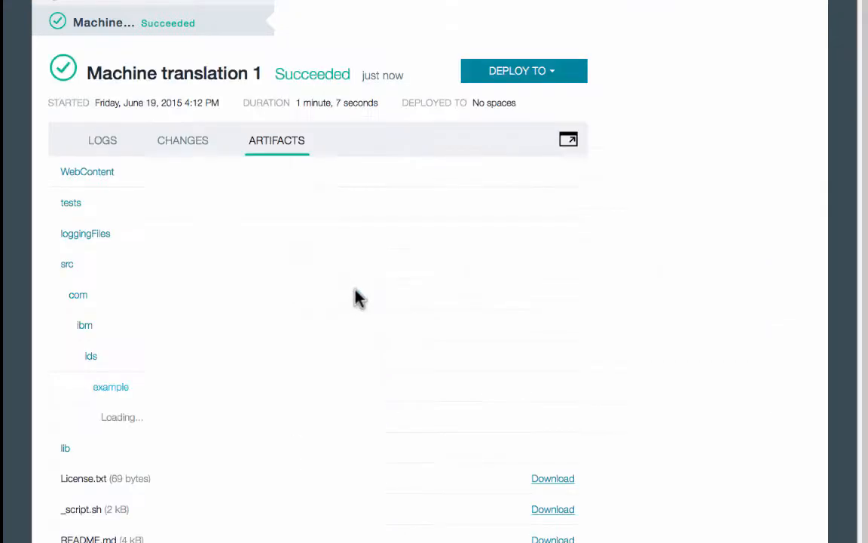
{"action": "scroll", "coordinate": [426, 370], "scroll_direction": "down", "scroll_amount": 5}
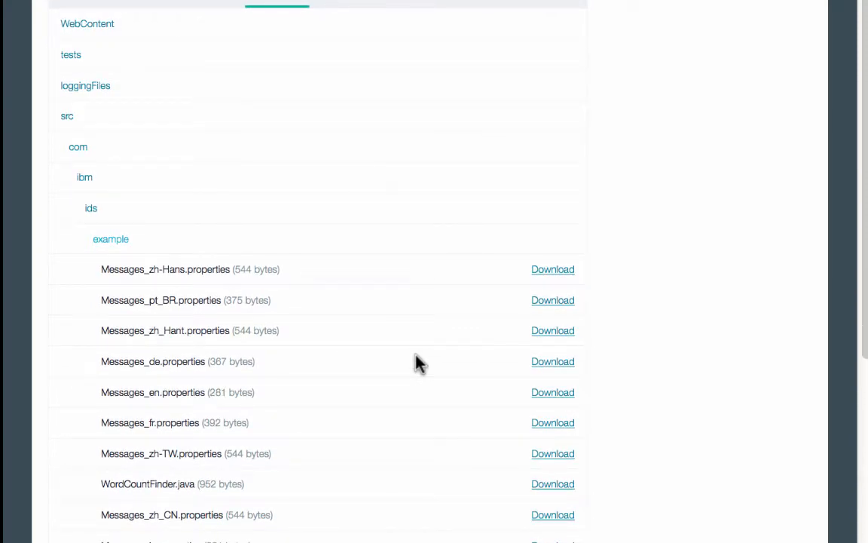
Return to the pipeline overview and add a stage named Package
{"action": "scroll", "coordinate": [419, 363], "scroll_direction": "up", "scroll_amount": 5}
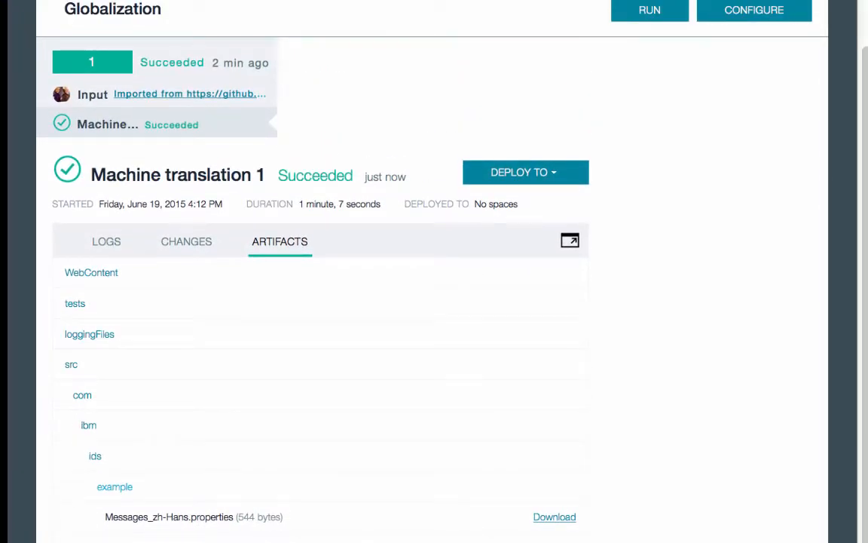
{"action": "scroll", "coordinate": [113, 33], "scroll_direction": "up", "scroll_amount": 2}
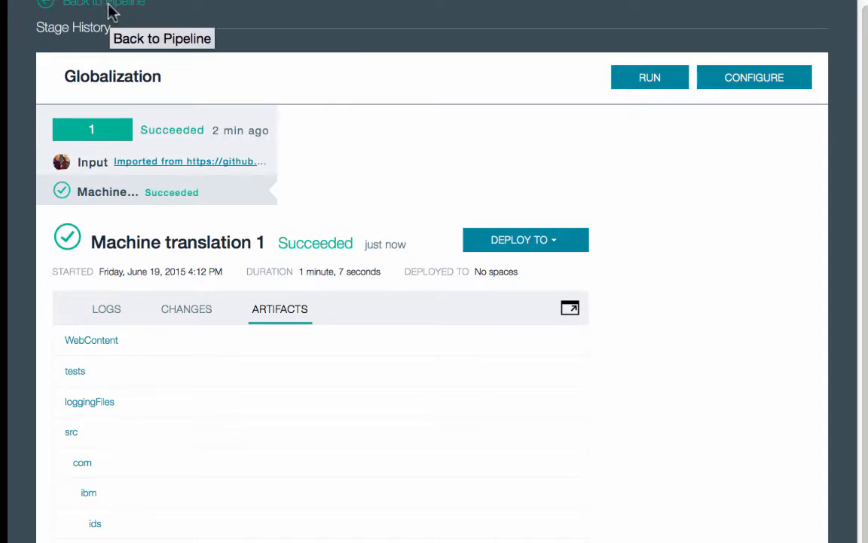
{"action": "left_click", "coordinate": [109, 8]}
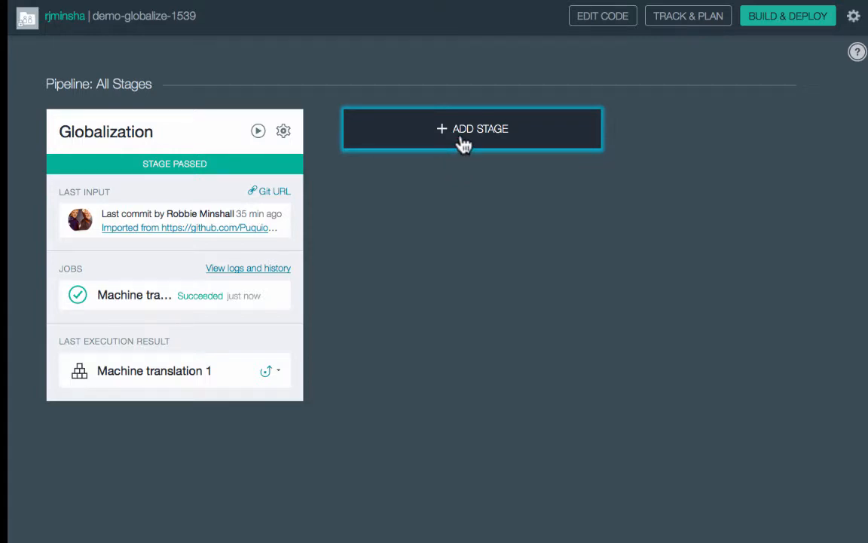
{"action": "left_click", "coordinate": [463, 143]}
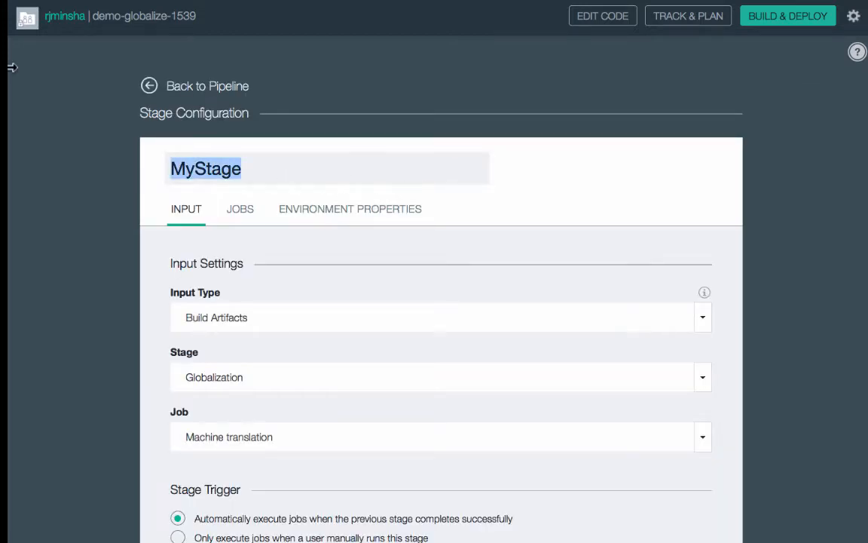
{"action": "type", "text": "Pac"}
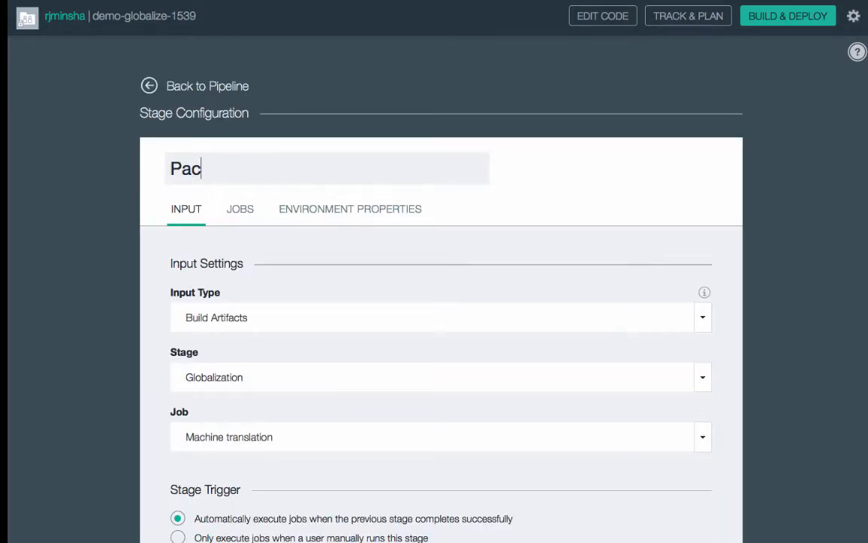
{"action": "type", "text": "kage"}
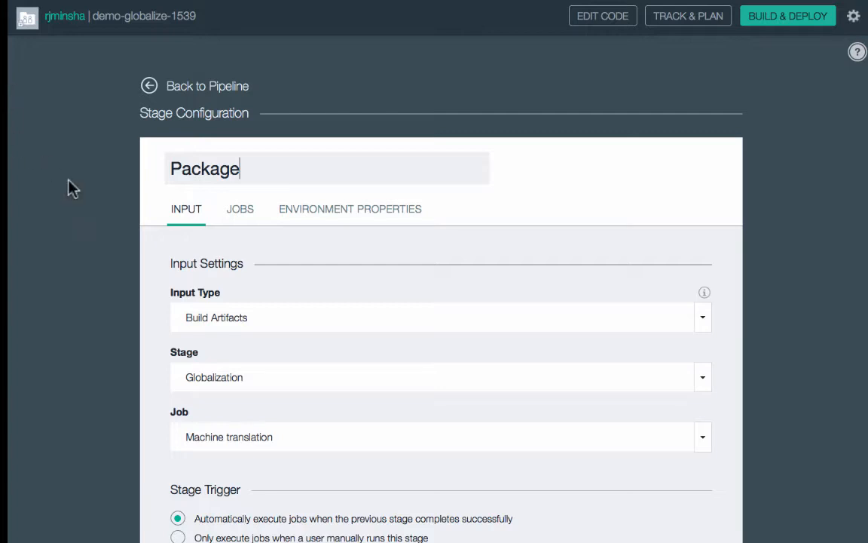
Add a Build job to the Package stage with the Ant builder type
{"action": "left_click", "coordinate": [245, 216]}
{"action": "left_click", "coordinate": [196, 278]}
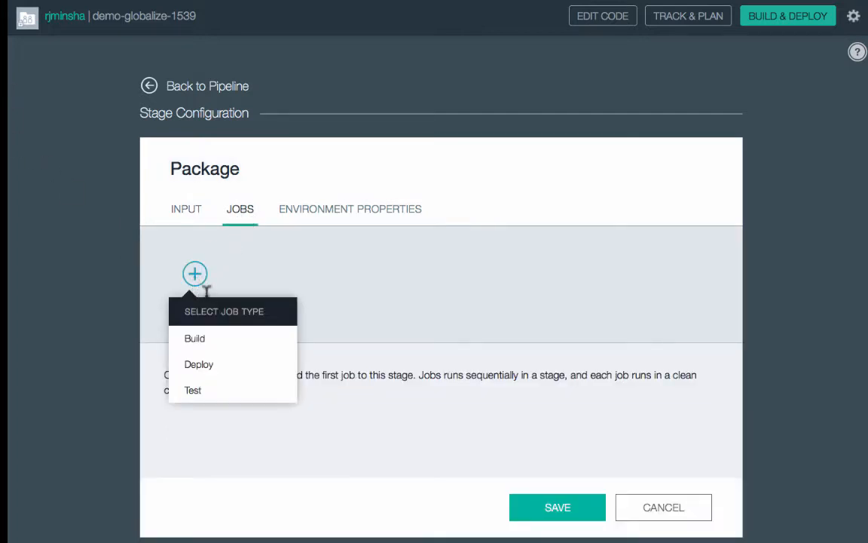
{"action": "left_click", "coordinate": [200, 341]}
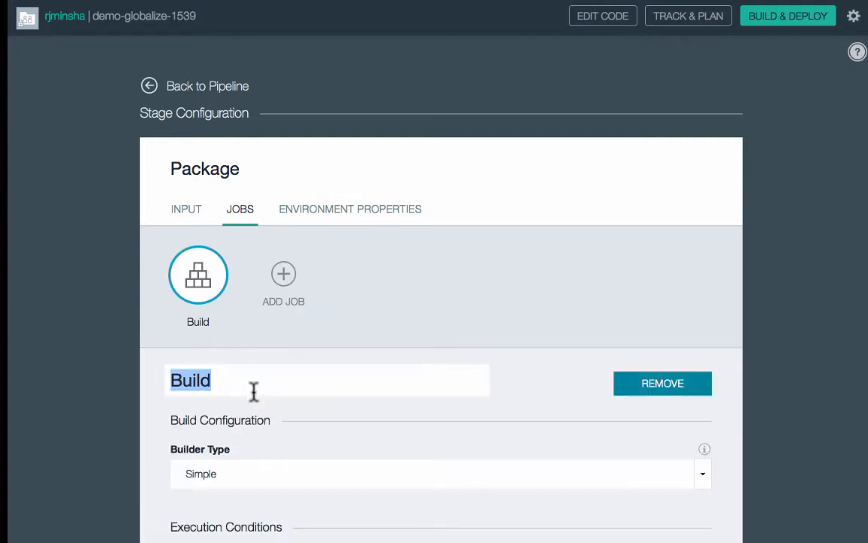
{"action": "left_click", "coordinate": [252, 473]}
{"action": "left_click", "coordinate": [247, 511]}
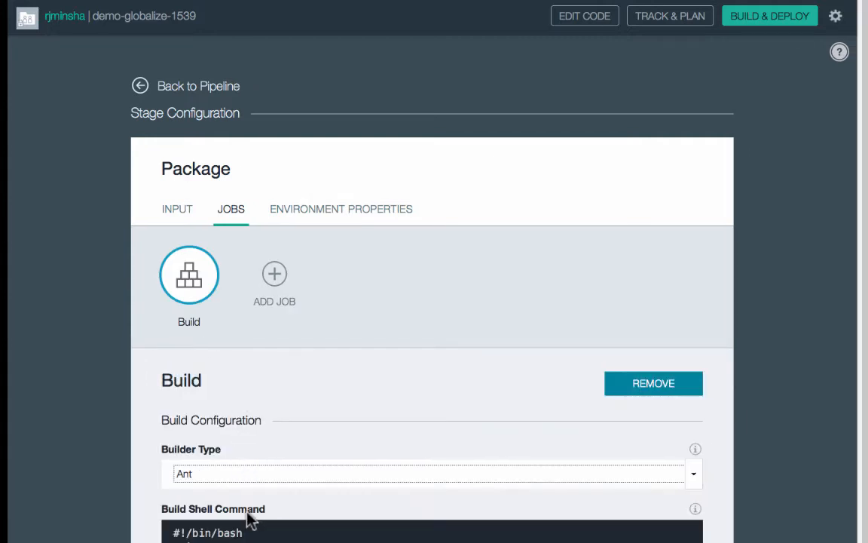
Rename the Package stage's build job as "Ant build" and save the stage
{"action": "double_click", "coordinate": [183, 382]}
{"action": "type", "text": "Ant build"}
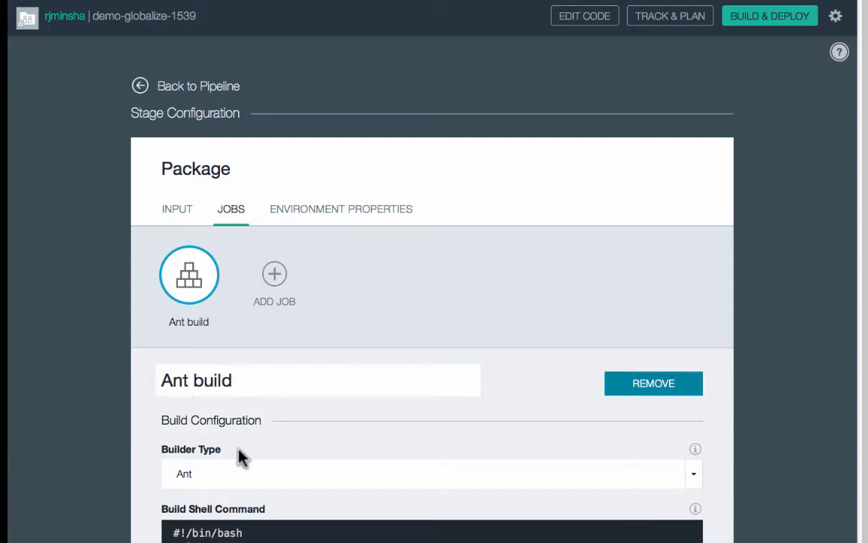
{"action": "scroll", "coordinate": [241, 454], "scroll_direction": "down", "scroll_amount": 2}
{"action": "key", "text": "Return"}
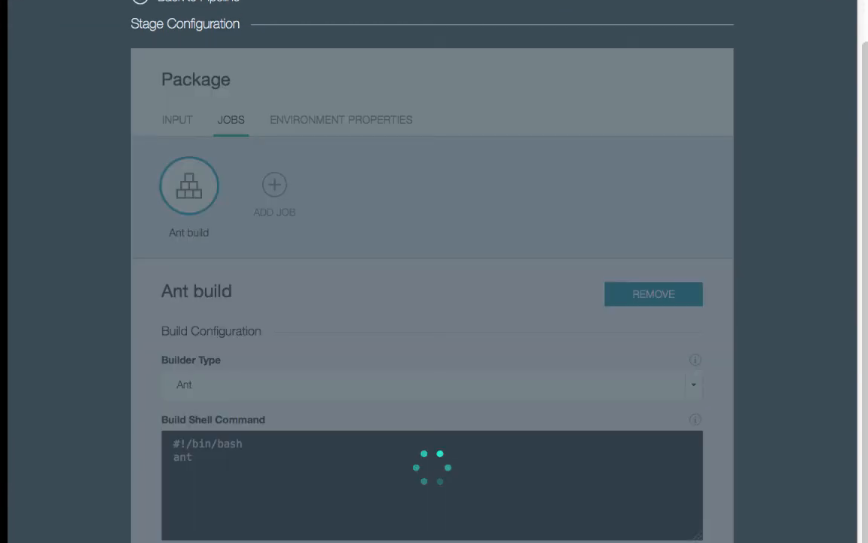